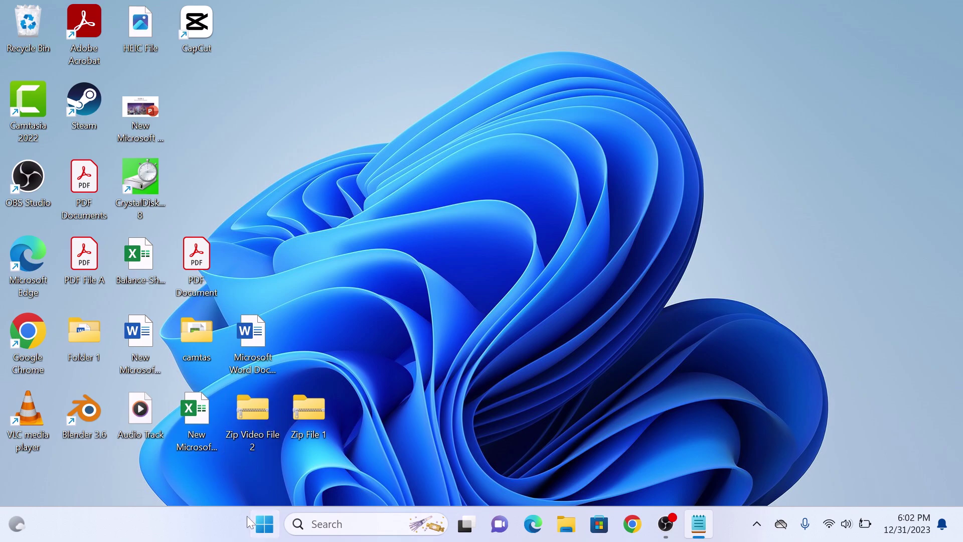
Open Settings from the Start button's right-click menu and go to the Apps section.
{"action": "right_click", "coordinate": [263, 525]}
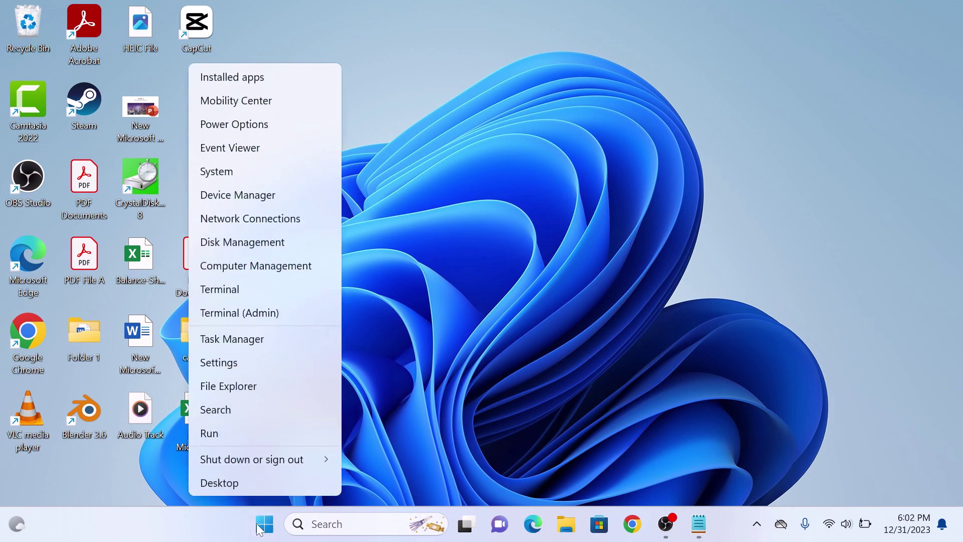
{"action": "left_click", "coordinate": [234, 364]}
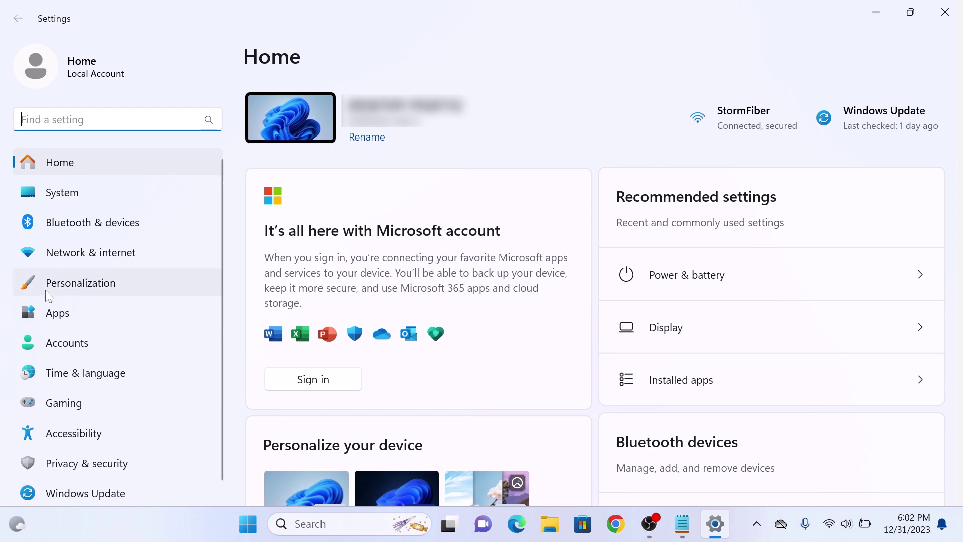
{"action": "left_click", "coordinate": [63, 313]}
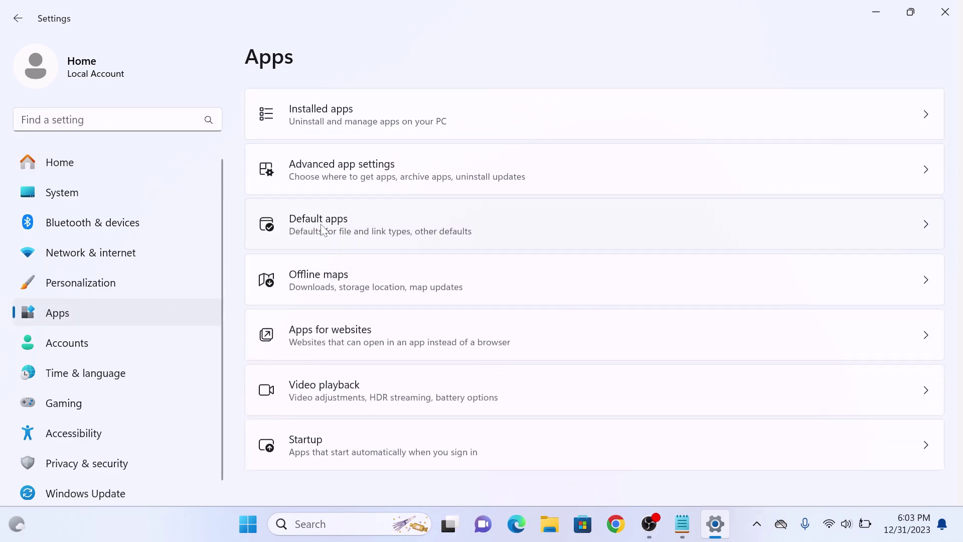
Open Google Chrome's page under Default apps to make it the default browser.
{"action": "left_click", "coordinate": [346, 231]}
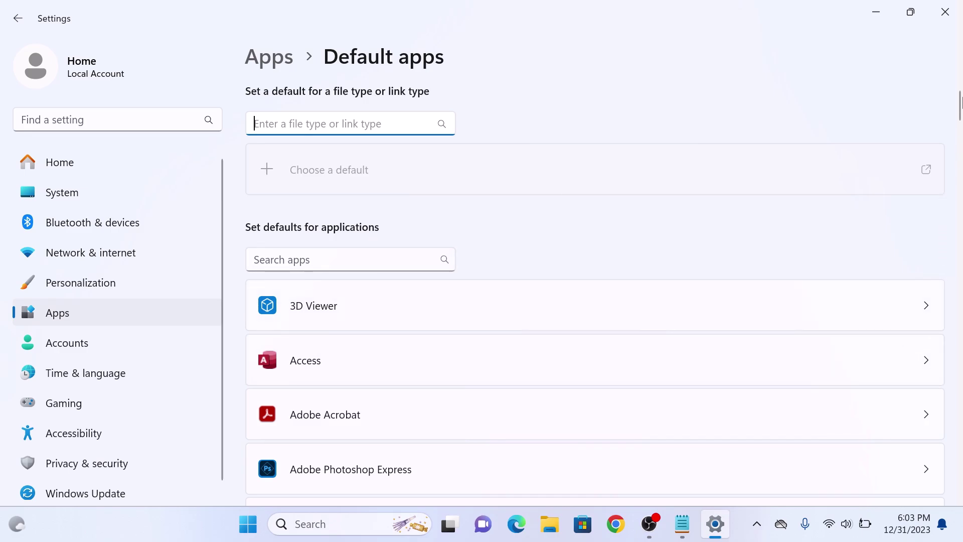
{"action": "left_click_drag", "start_coordinate": [960, 102], "coordinate": [913, 202]}
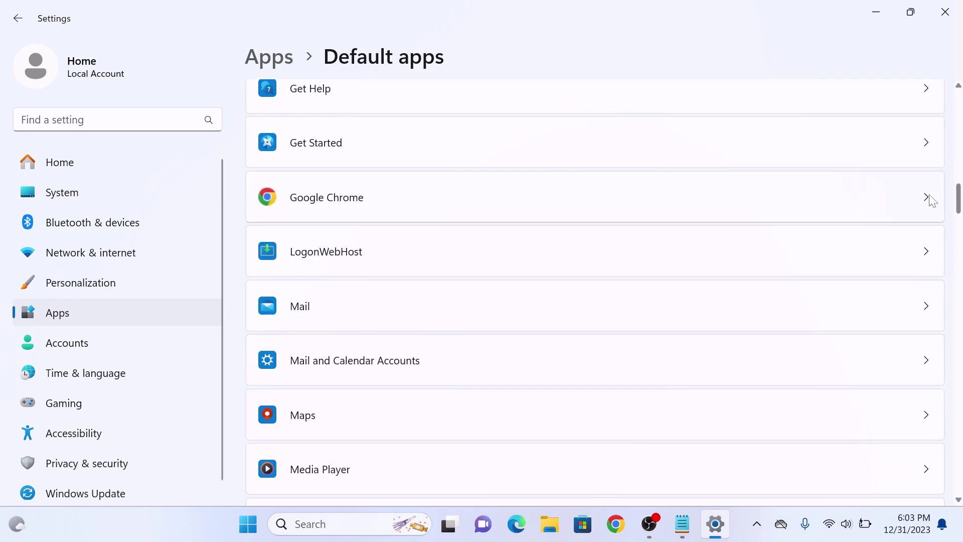
{"action": "left_click", "coordinate": [400, 205]}
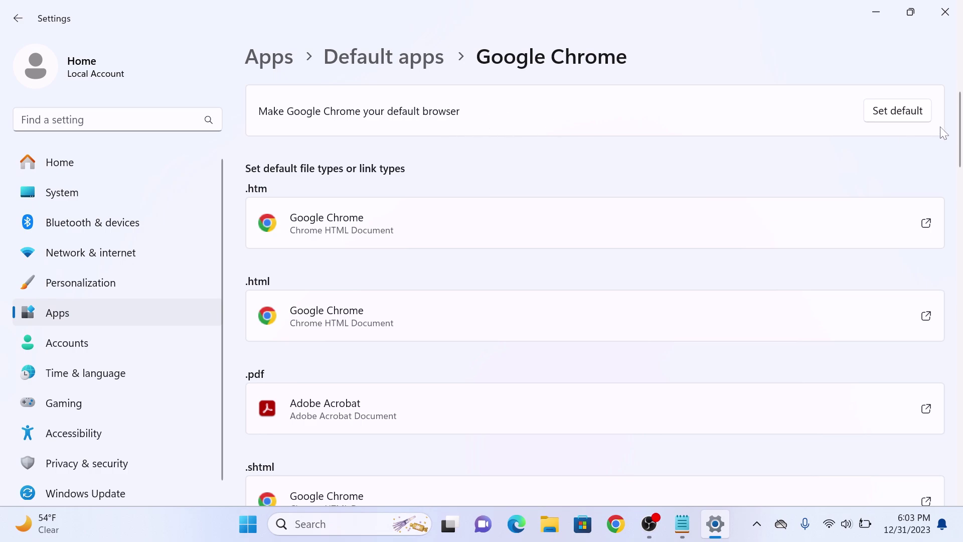
{"action": "left_click", "coordinate": [907, 111]}
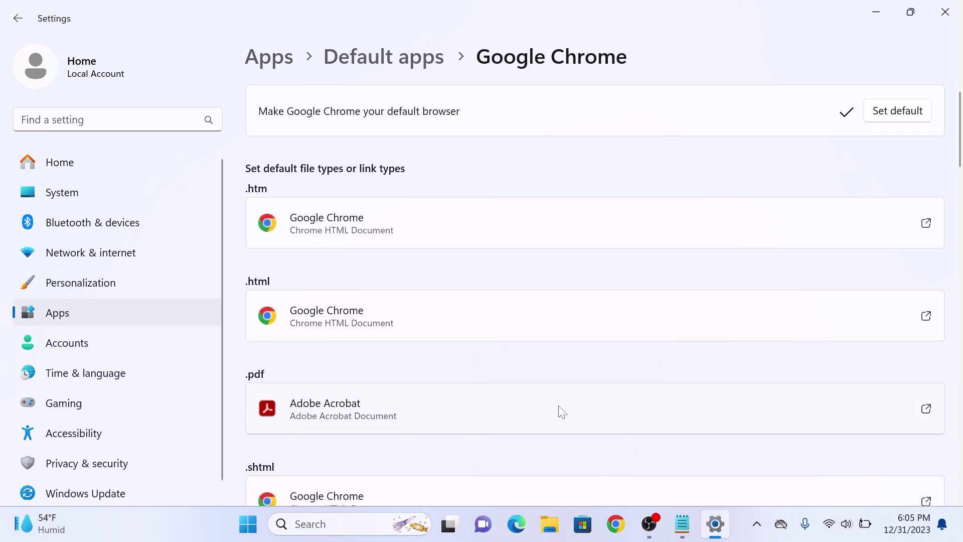
Switch the .pdf file type from Adobe Acrobat to Google Chrome.
{"action": "left_click", "coordinate": [503, 415]}
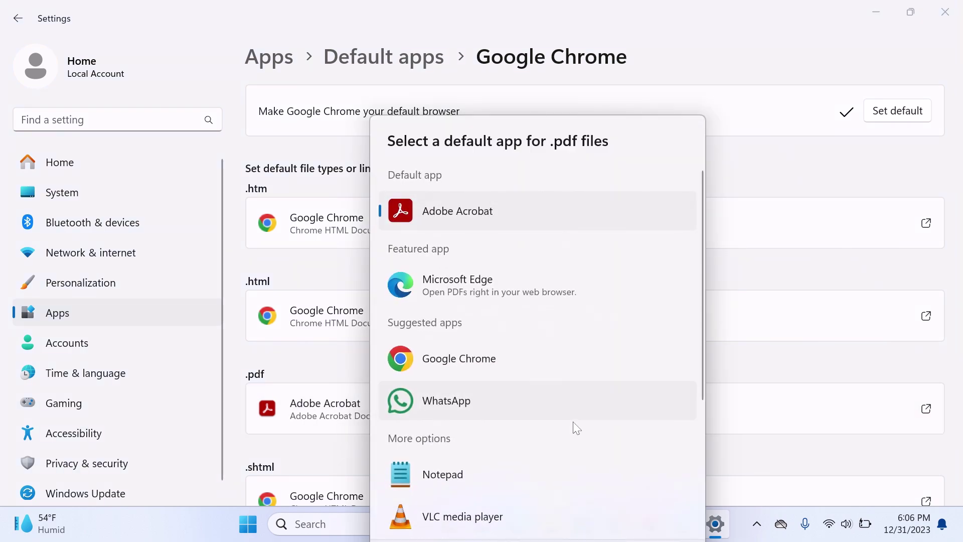
{"action": "left_click", "coordinate": [469, 362]}
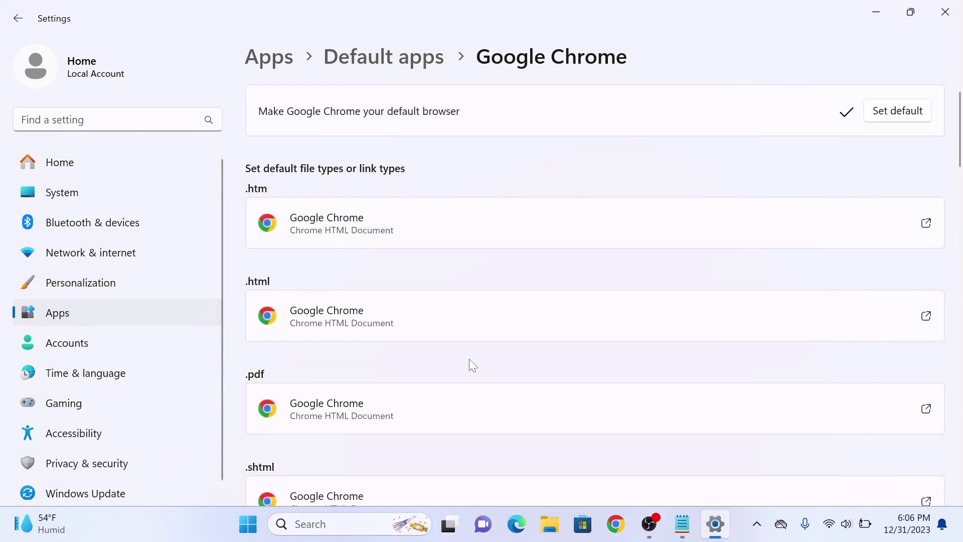